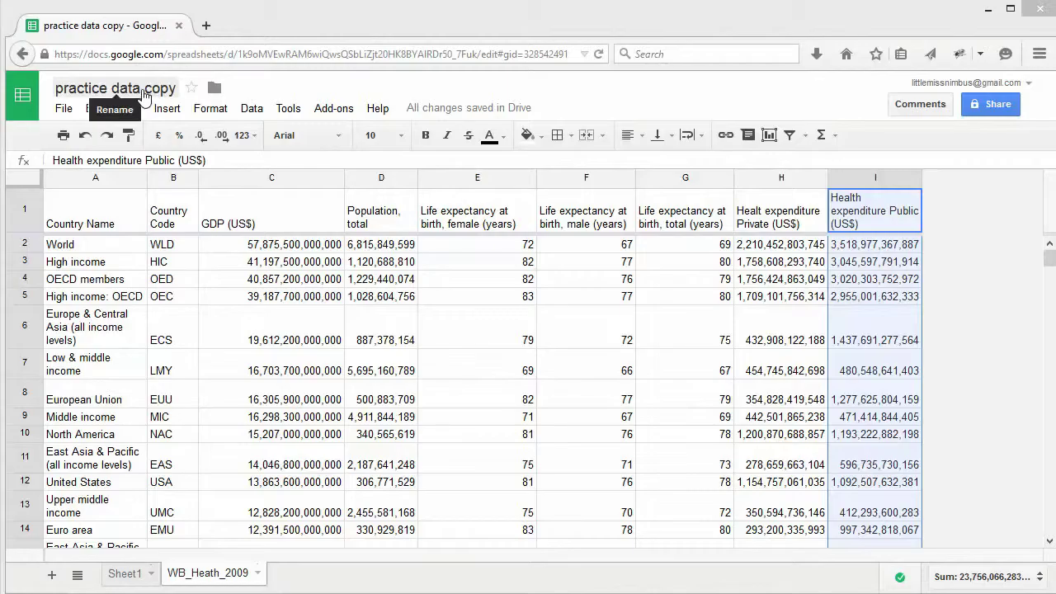
Step: Insert a column to the right of Health expenditure Public (US$) and head it "Health Expenditure Total"
left_click(767, 222)
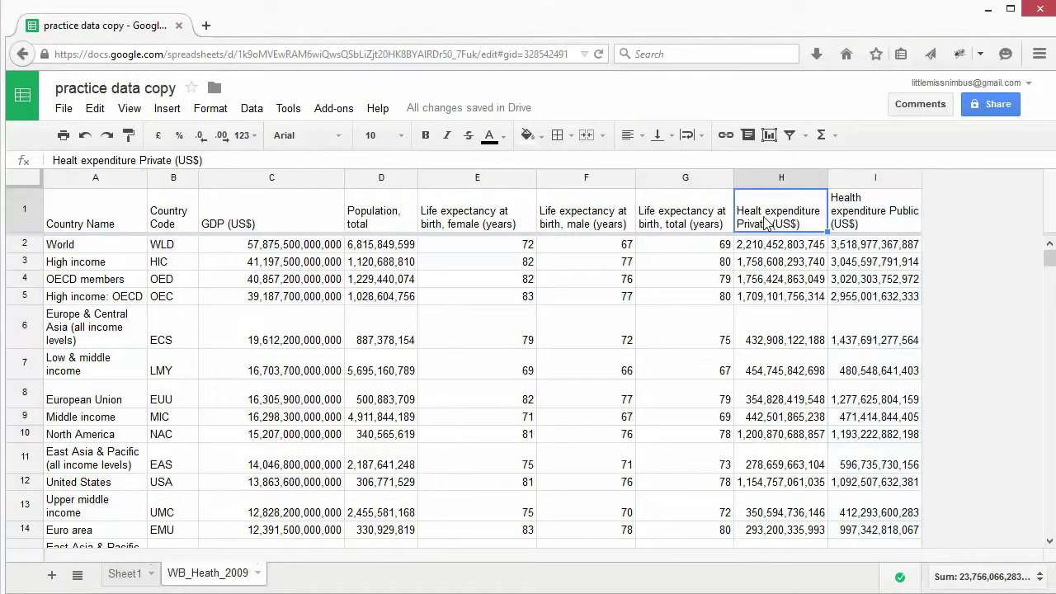
left_click(874, 216)
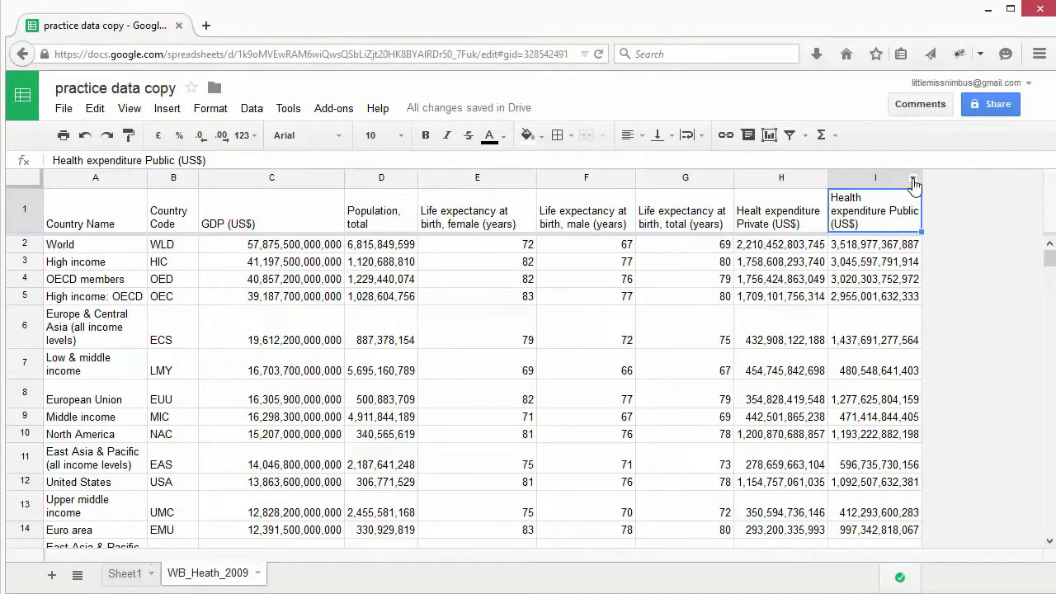
left_click(913, 181)
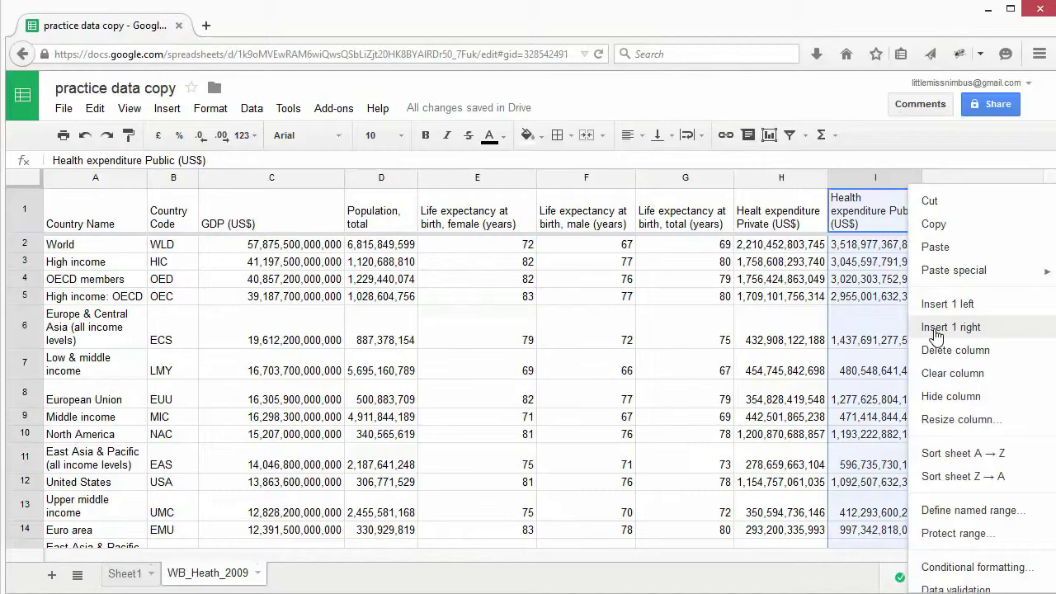
left_click(935, 330)
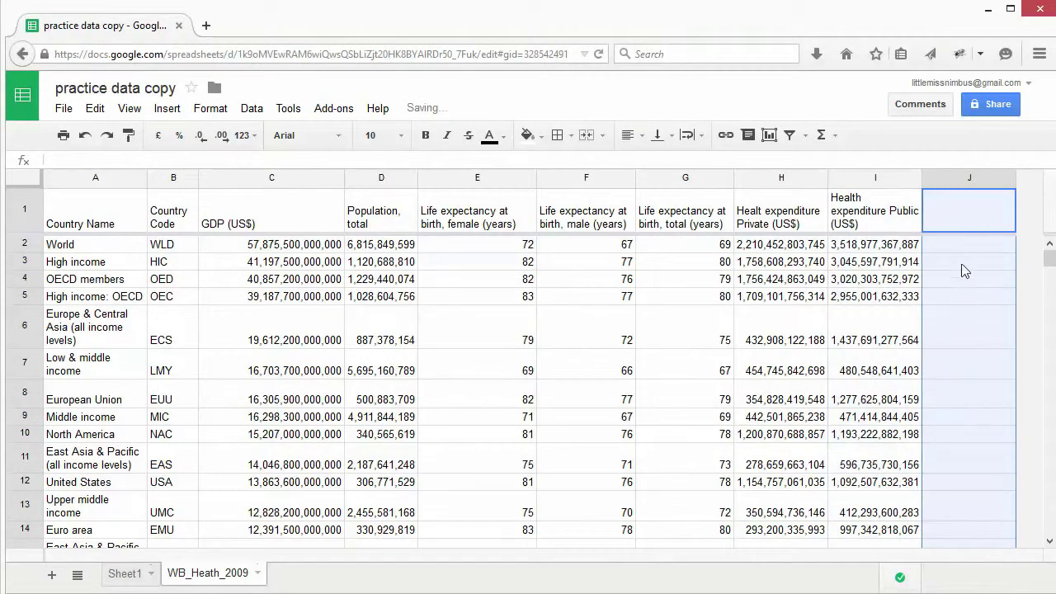
double_click(954, 219)
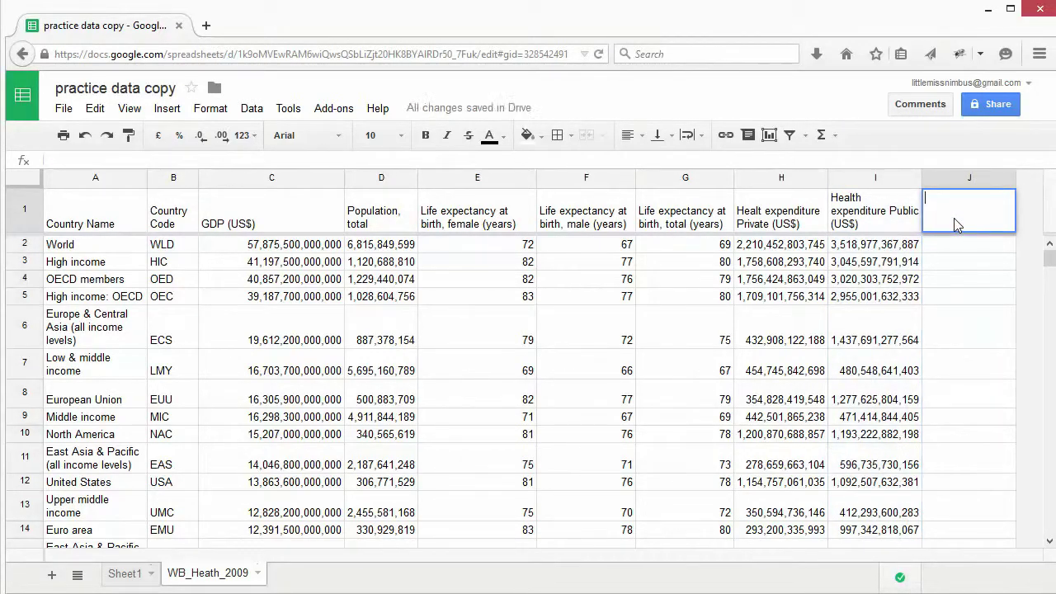
type("Health Ex")
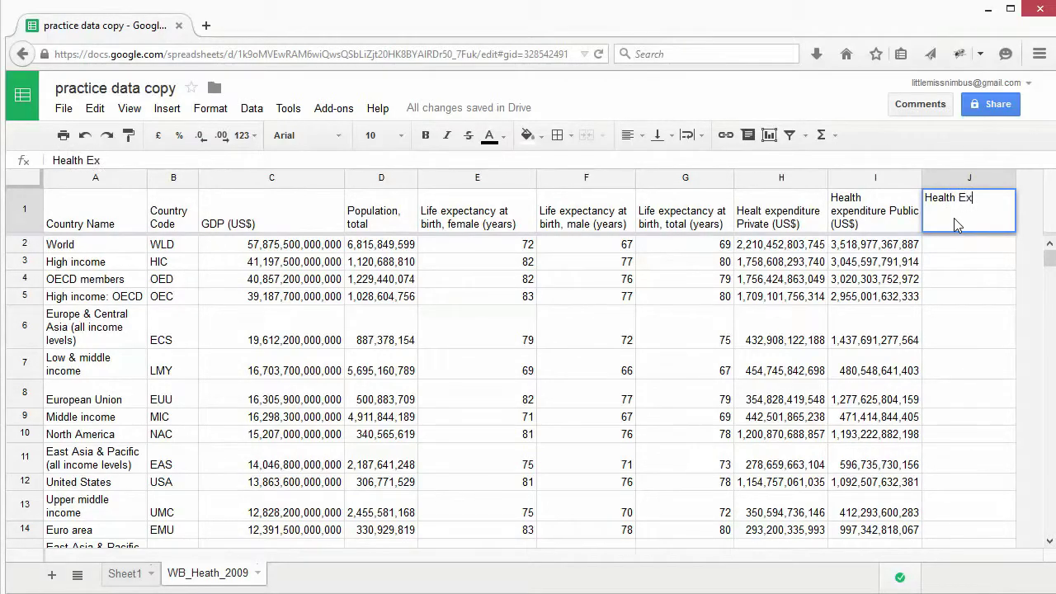
type("penditure")
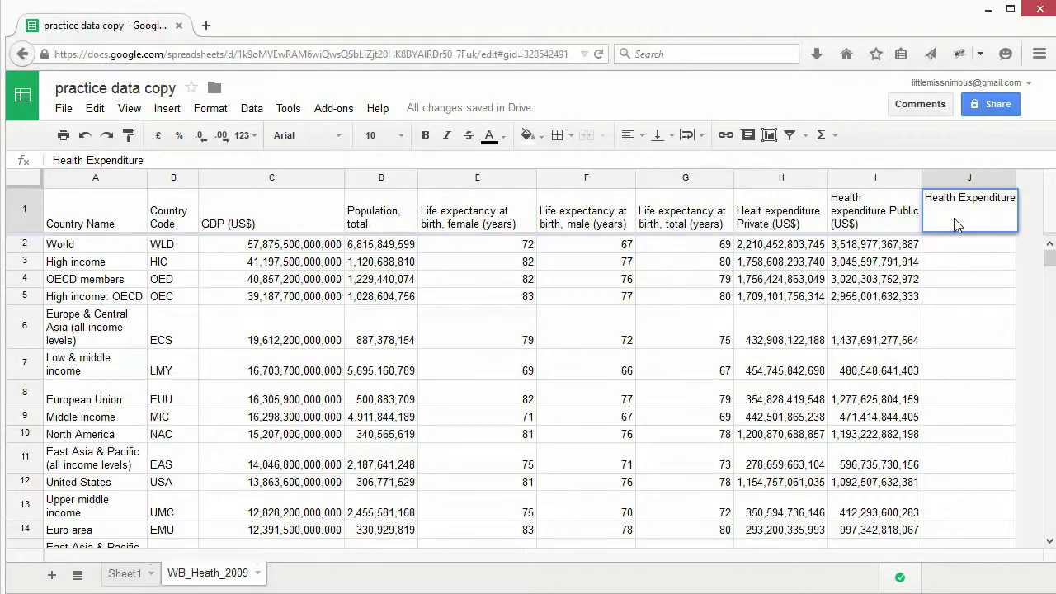
type(" Total")
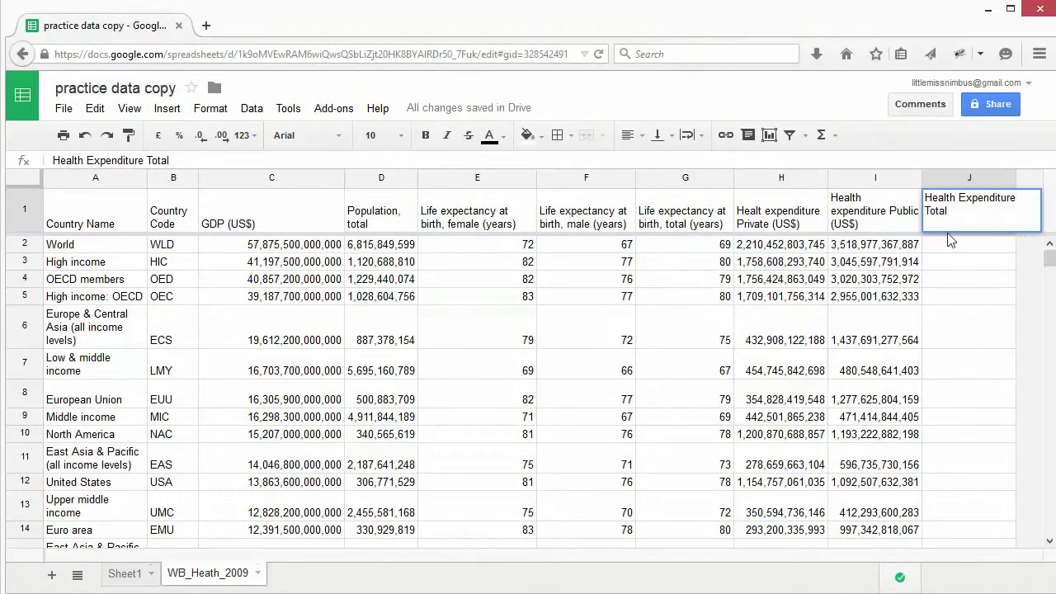
left_click(954, 347)
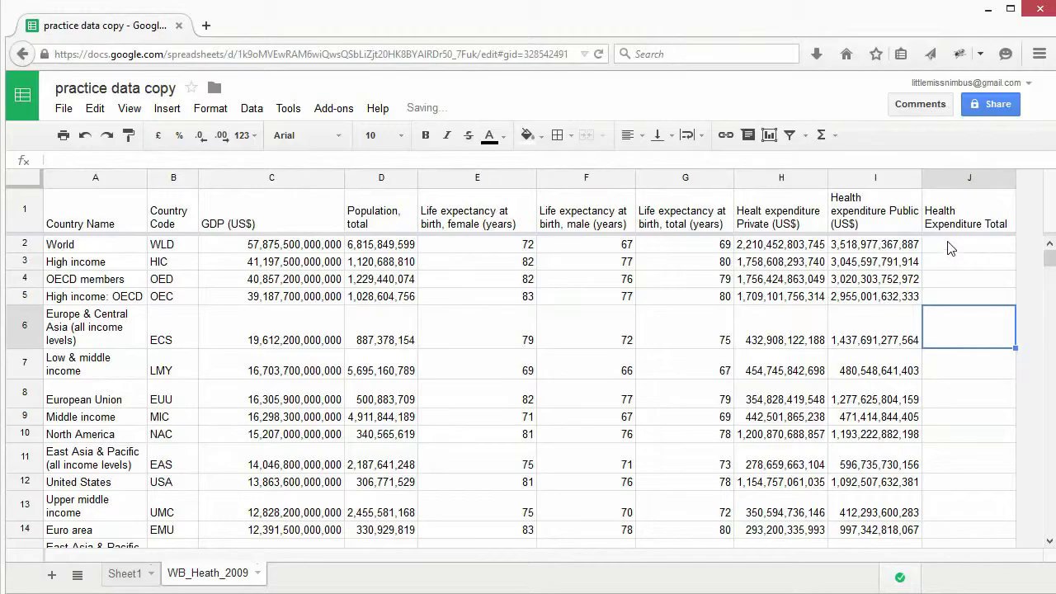
Step: Enter the formula =H2+I2 in J2 to add World's private and public health expenditure
left_click(948, 246)
double_click(949, 246)
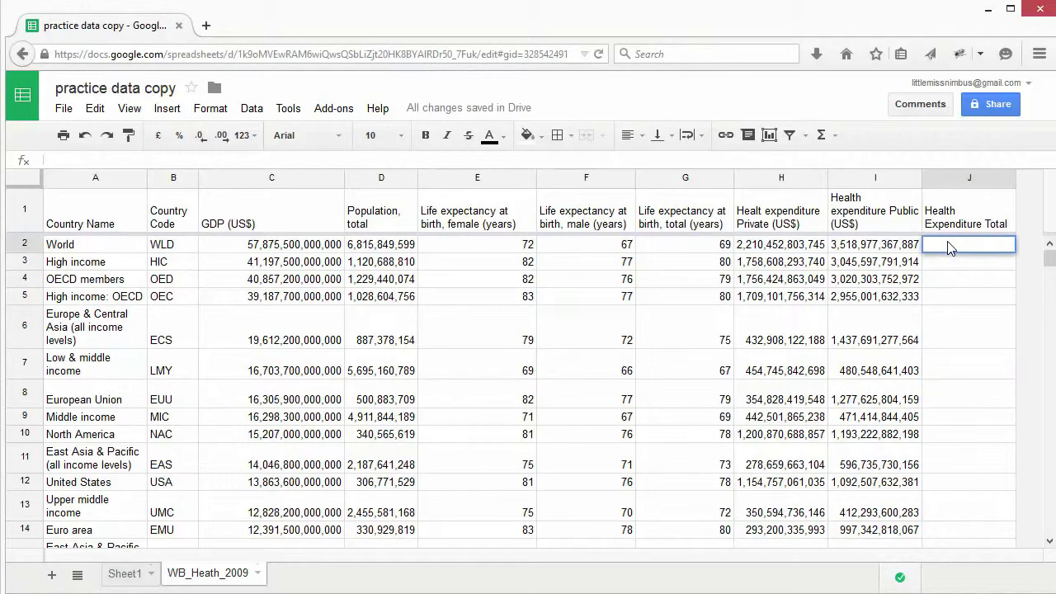
type("=")
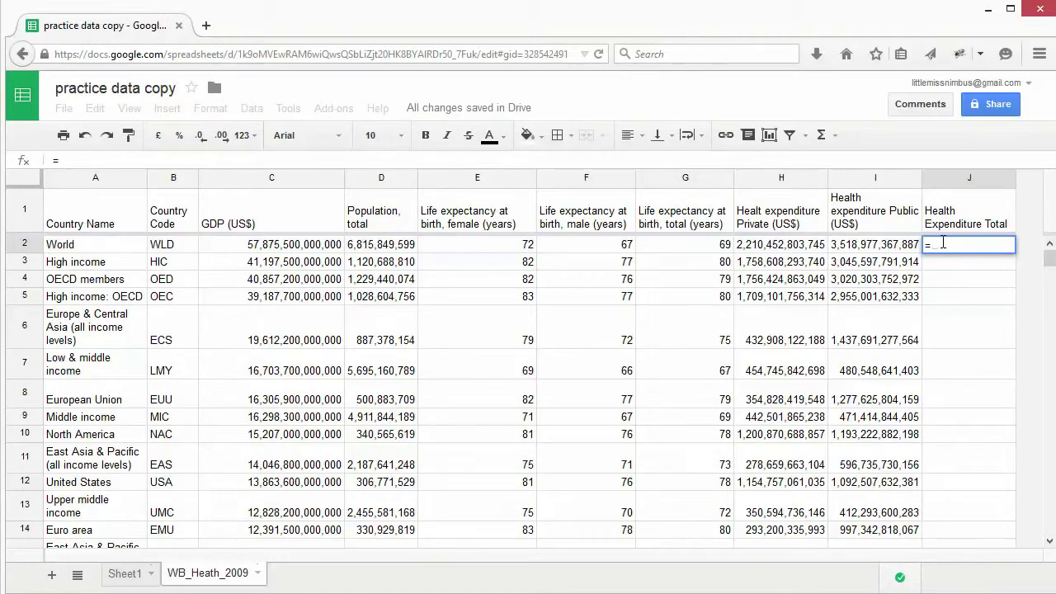
left_click(788, 246)
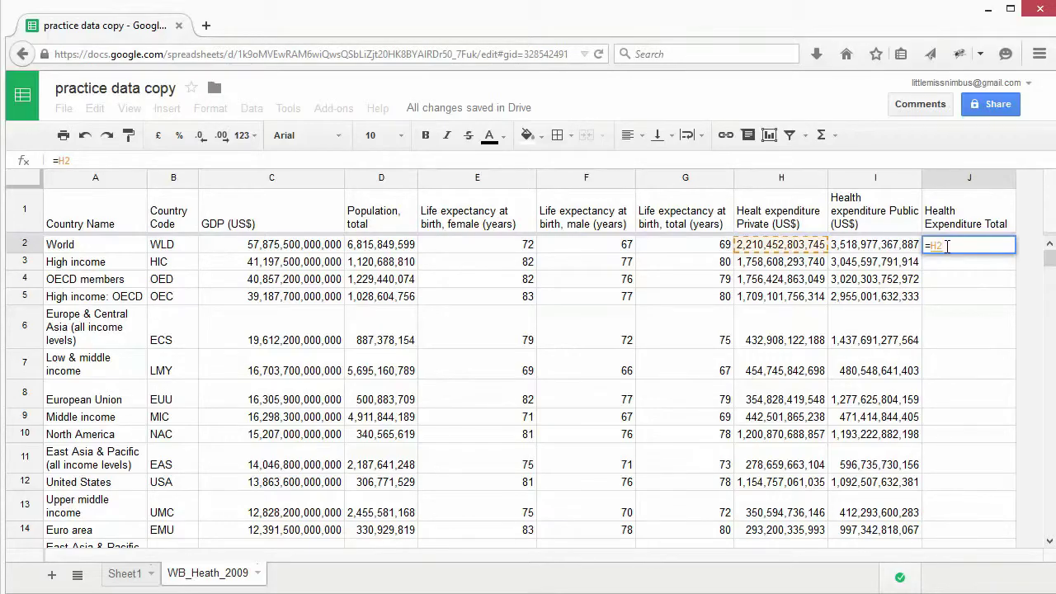
type("+")
left_click(865, 252)
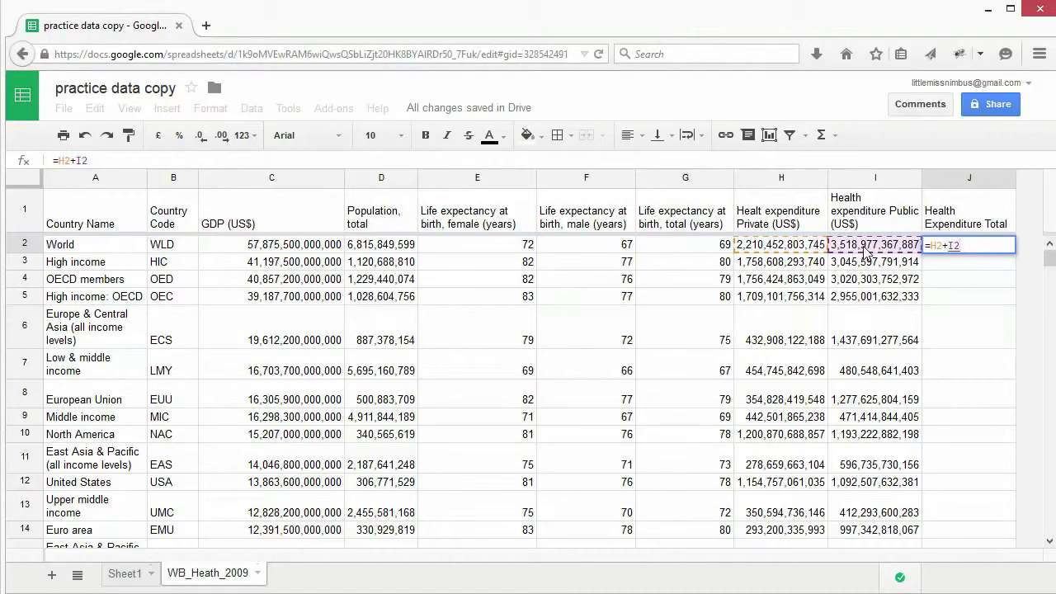
key("Return")
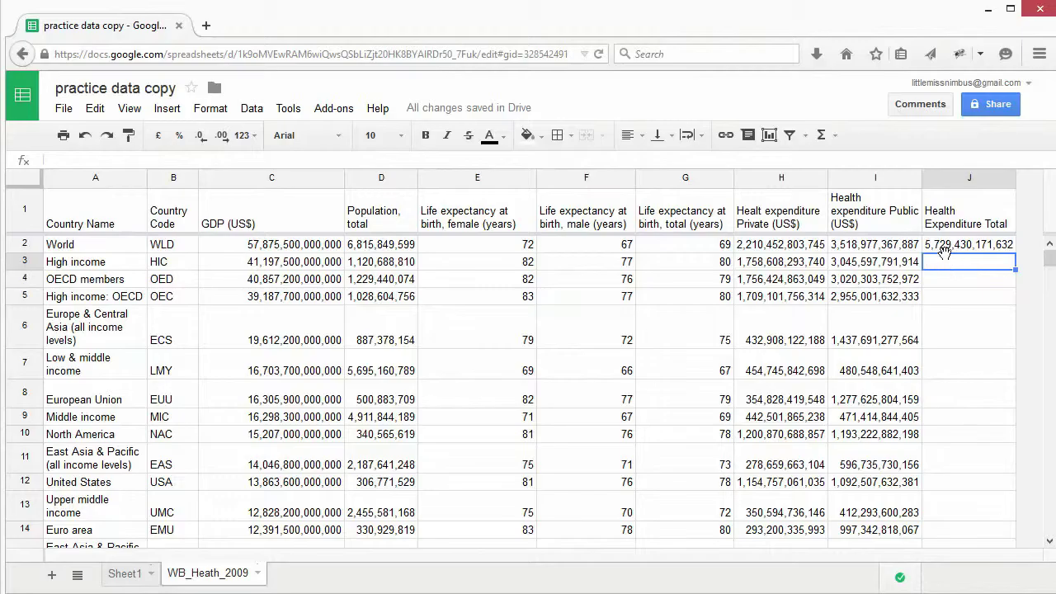
Step: Copy the total formula from J2 into J3 and check which cells the pasted formula references
left_click(944, 249)
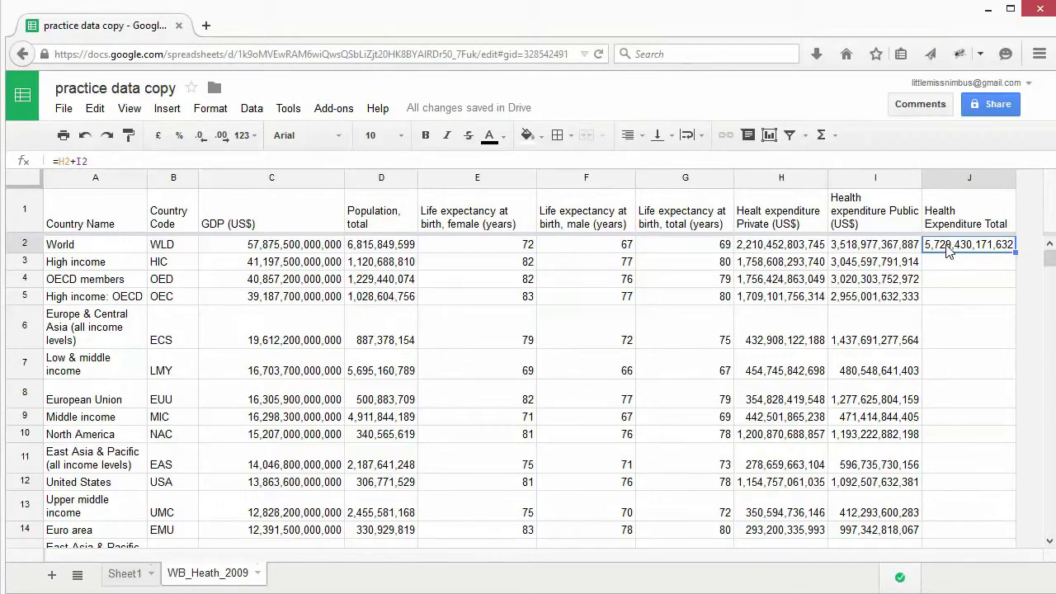
key("ctrl+c")
left_click(947, 262)
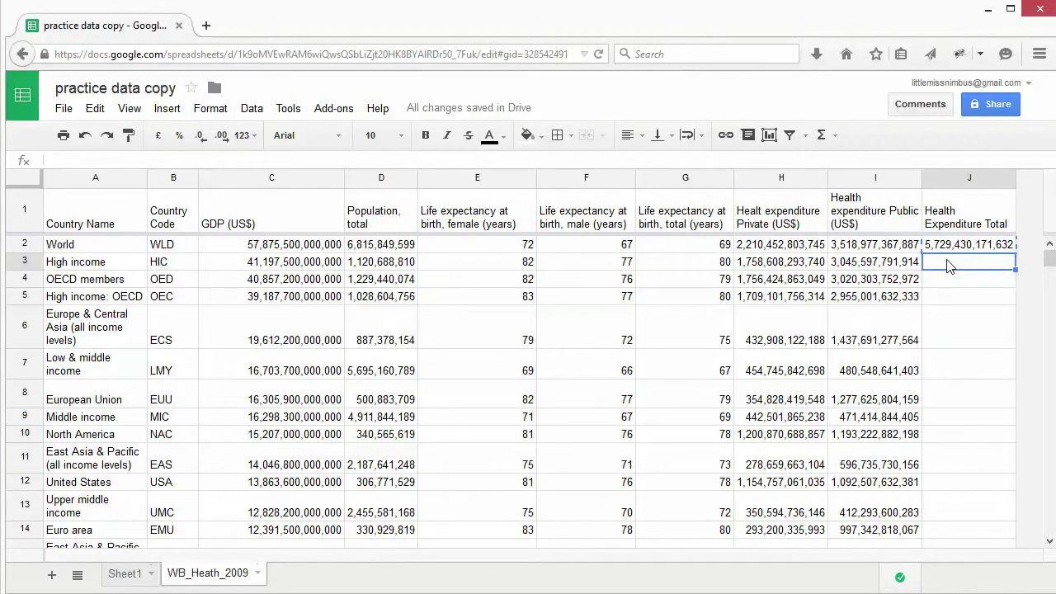
key("ctrl+v")
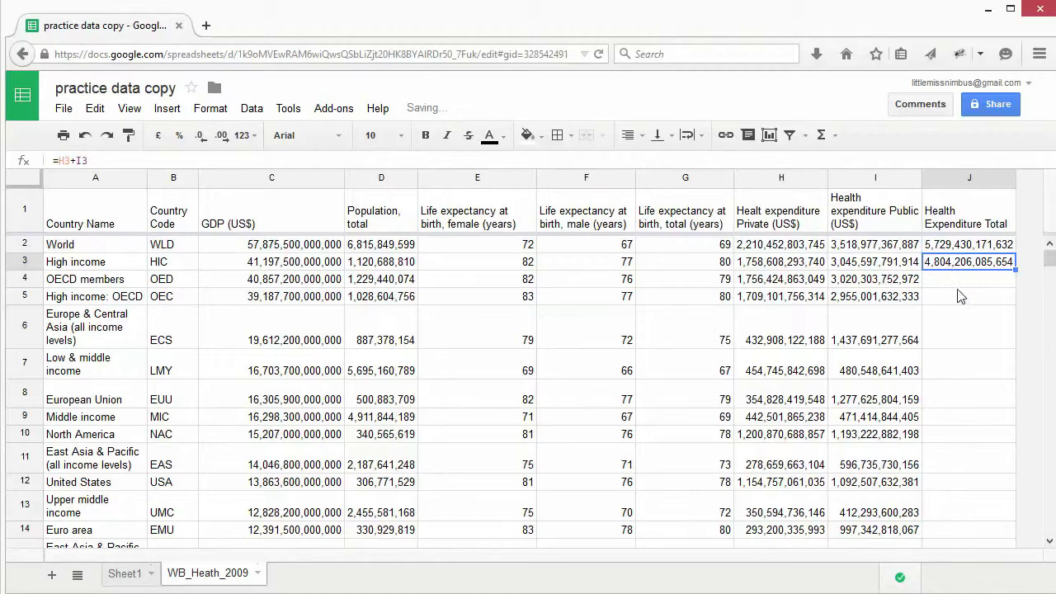
double_click(924, 264)
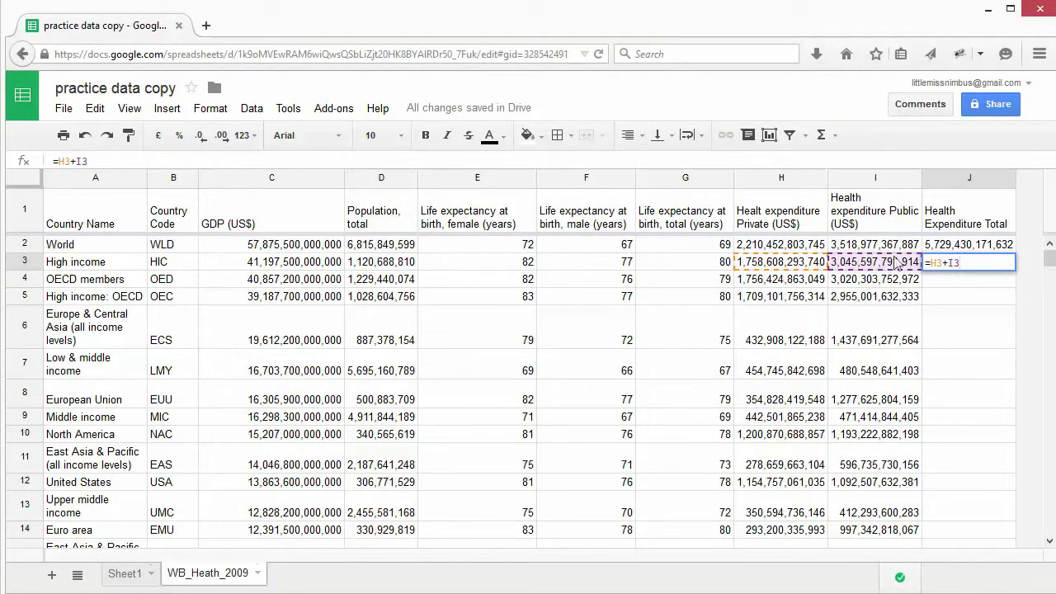
left_click(976, 291)
Step: Fill the total formula from J3 down through J11
left_click(973, 266)
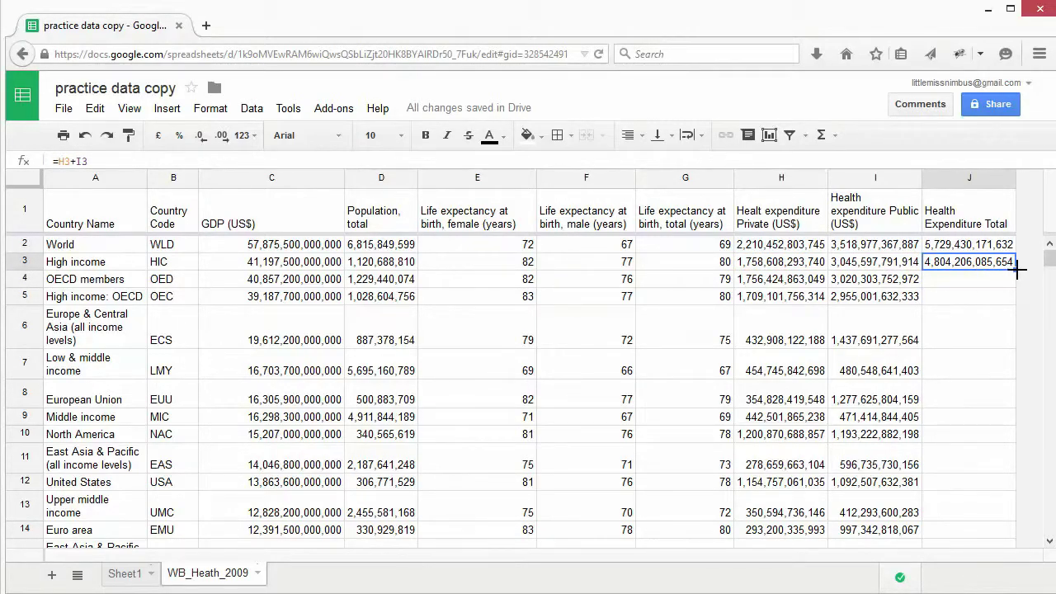
left_click_drag(1017, 270, 993, 452)
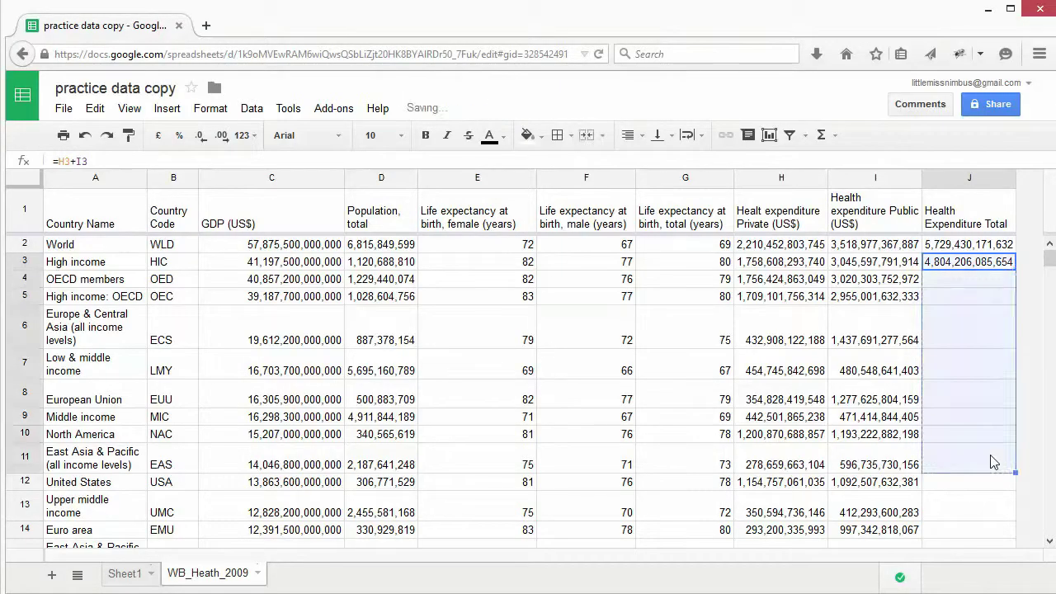
left_click(985, 296)
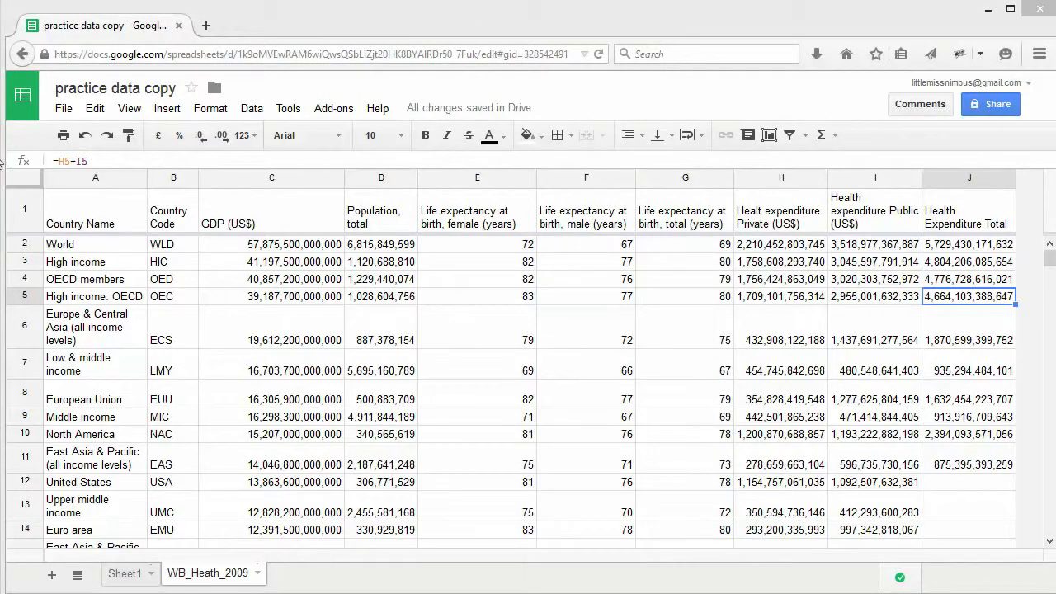
Step: Change the formula in J2 from addition to subtraction, making it =H2-I2
double_click(950, 246)
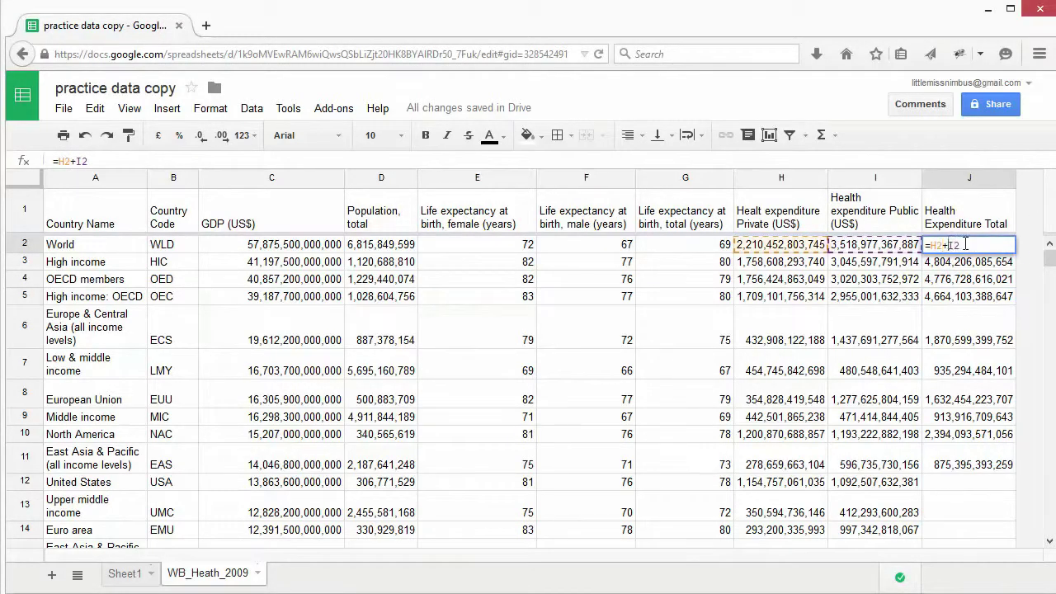
key("Left")
key("Left")
key("BackSpace")
type("-")
left_click(985, 307)
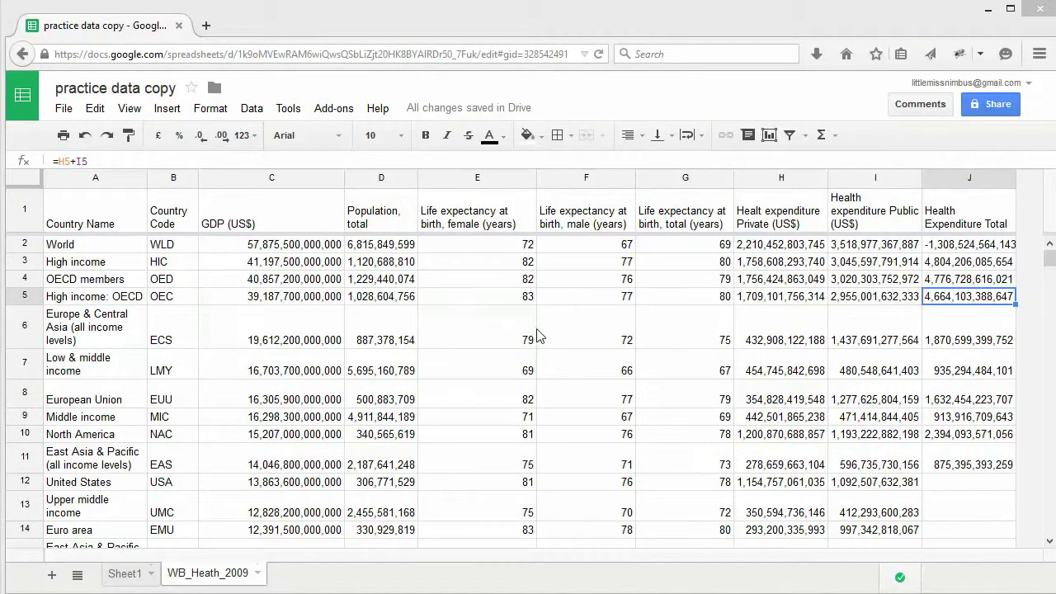
Step: Insert a column to the right of Health Expenditure Total and head it "GDP per Capita"
left_click(282, 247)
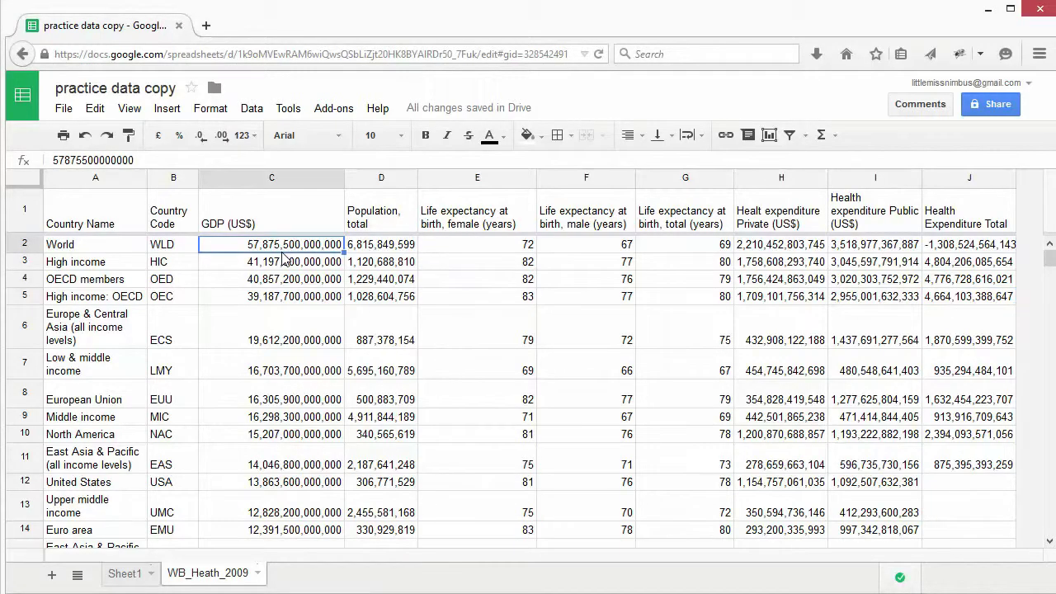
left_click(372, 250)
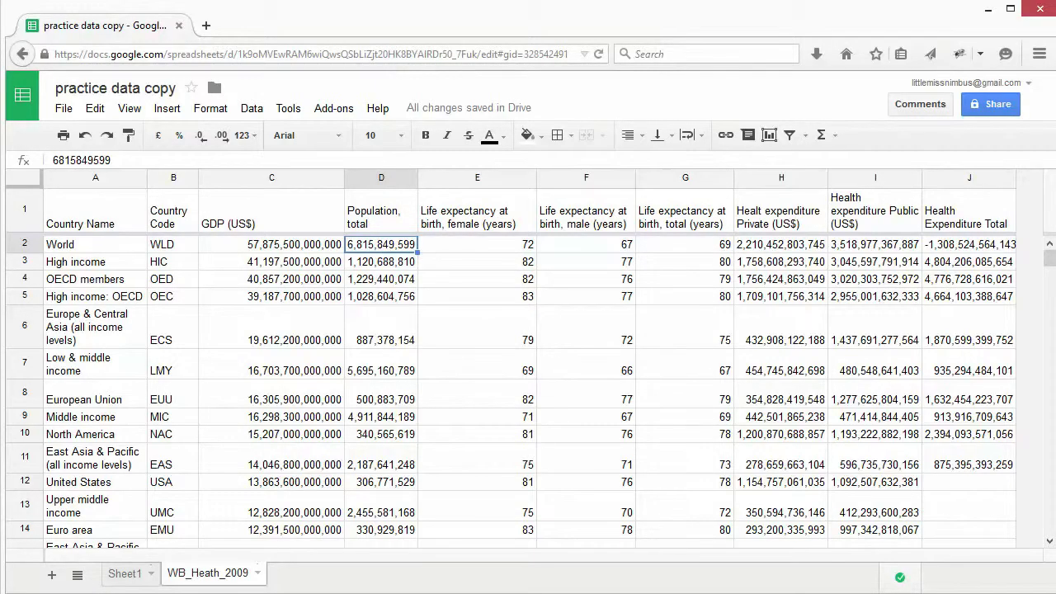
left_click(1008, 183)
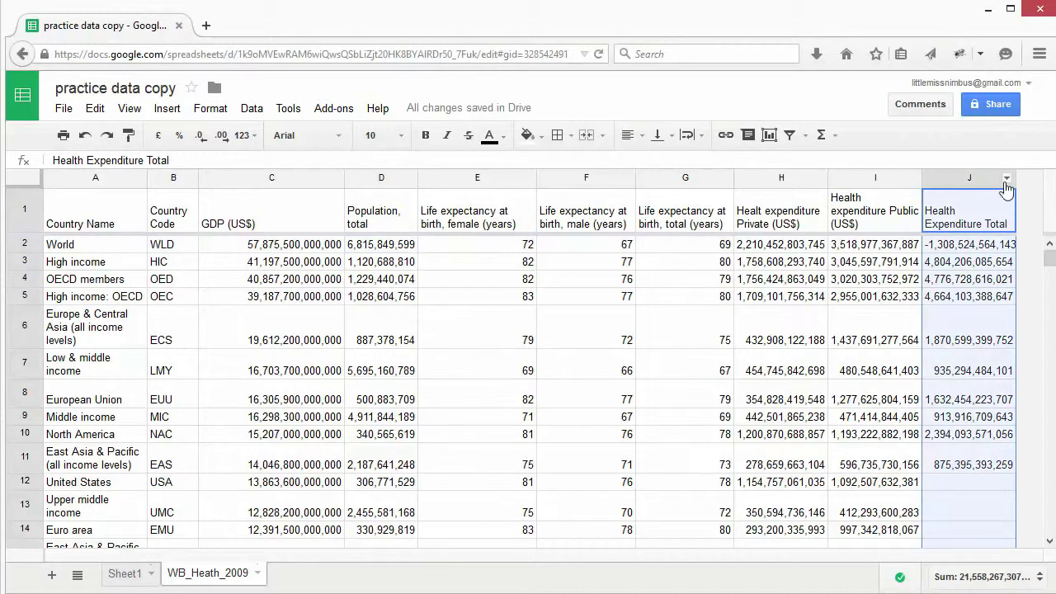
left_click(1005, 181)
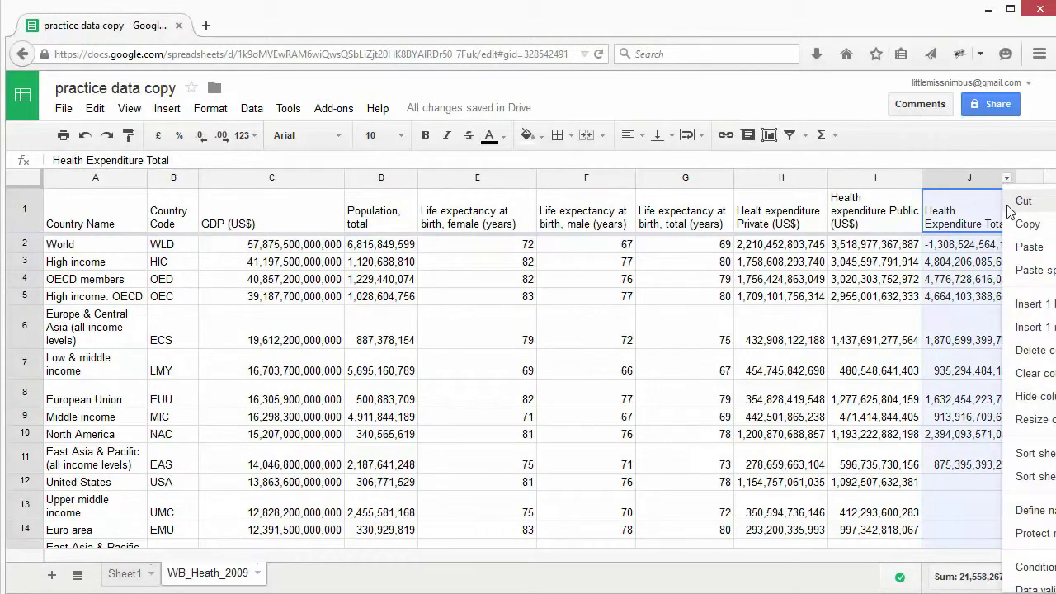
left_click(1033, 328)
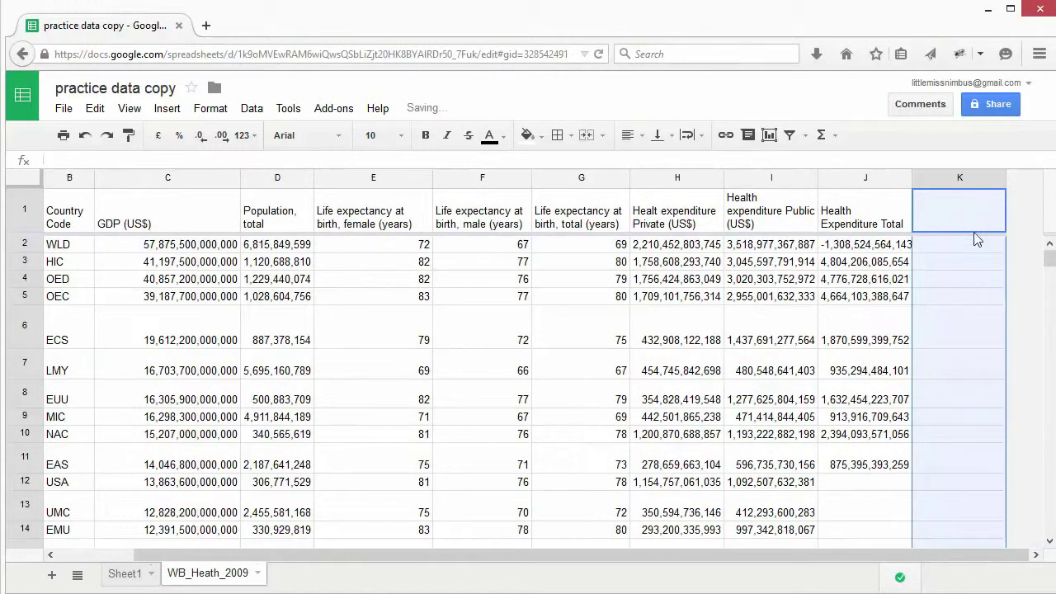
left_click(973, 208)
double_click(973, 207)
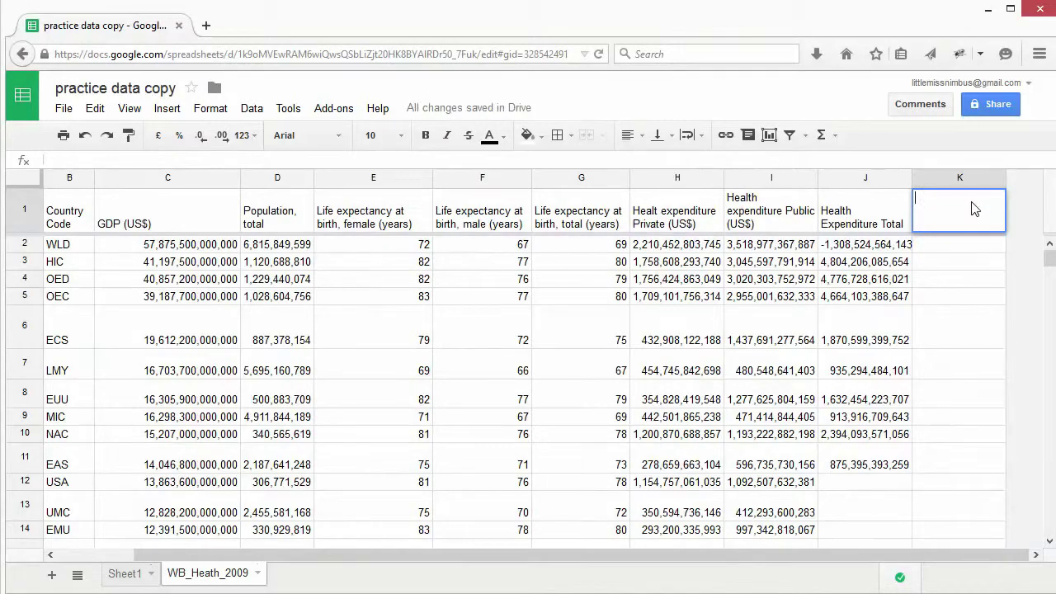
type("GDP per Capita")
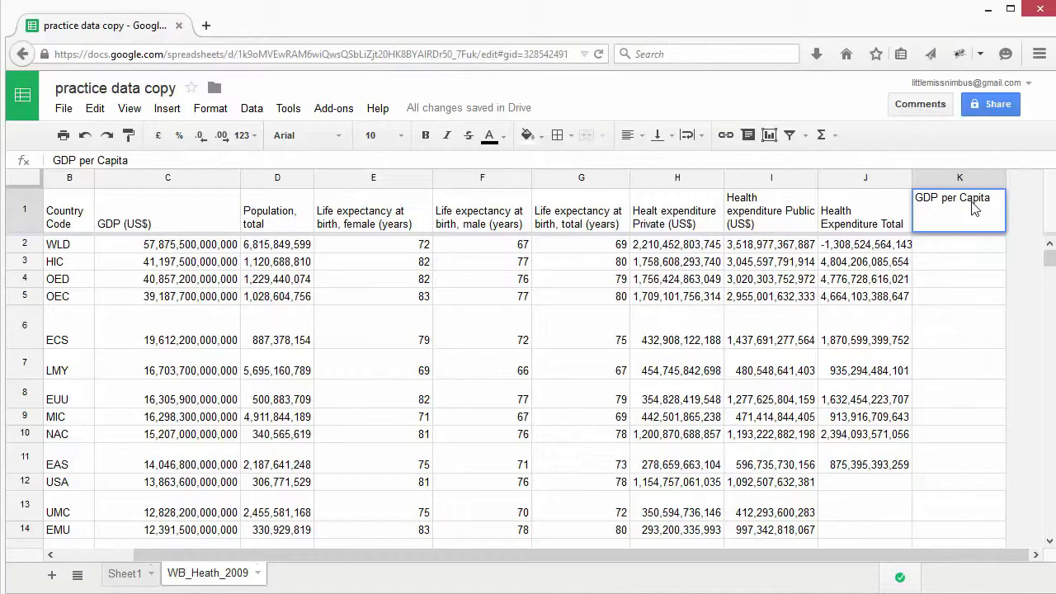
left_click(971, 299)
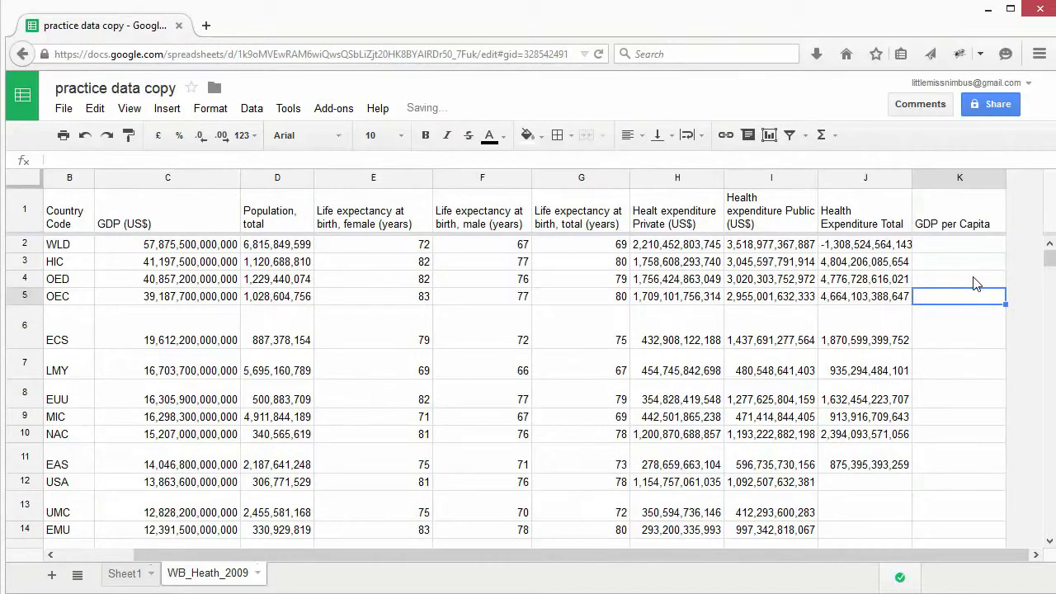
Step: Enter the formula =C2/D2 in K2 to divide GDP by total population
left_click(927, 248)
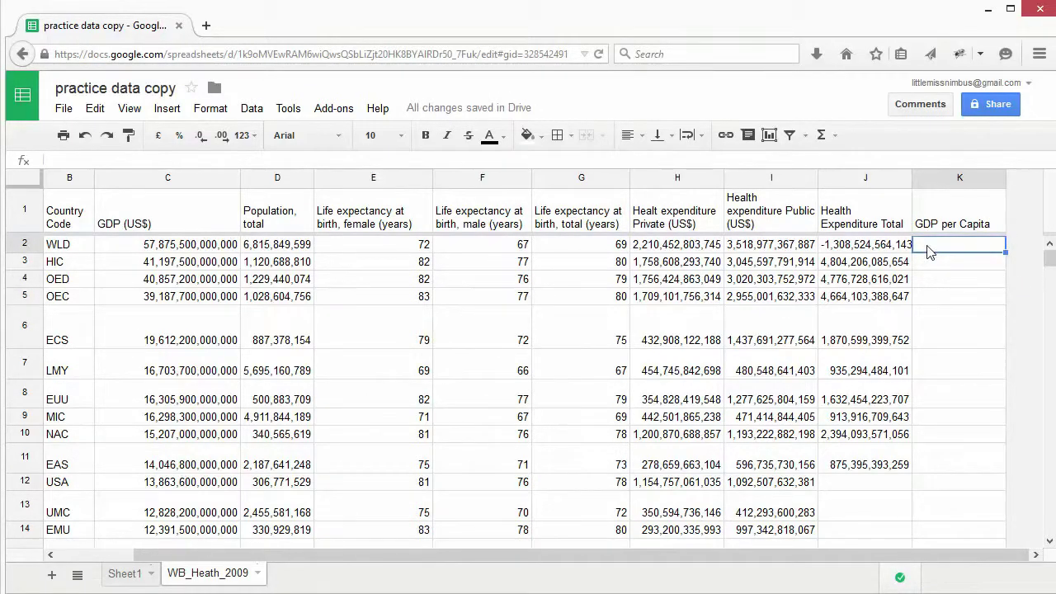
double_click(928, 246)
type("=")
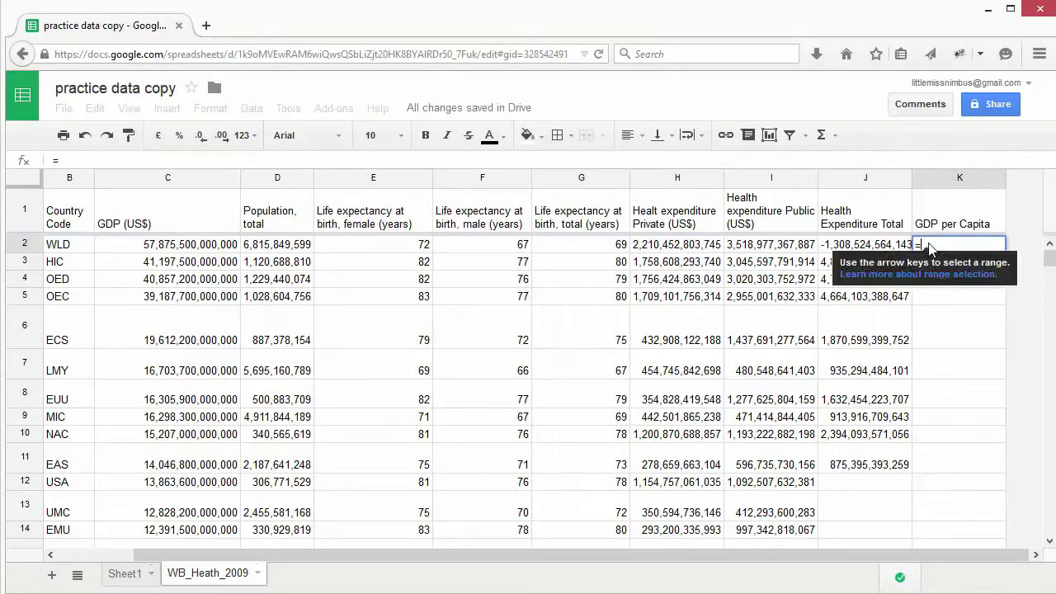
left_click(201, 247)
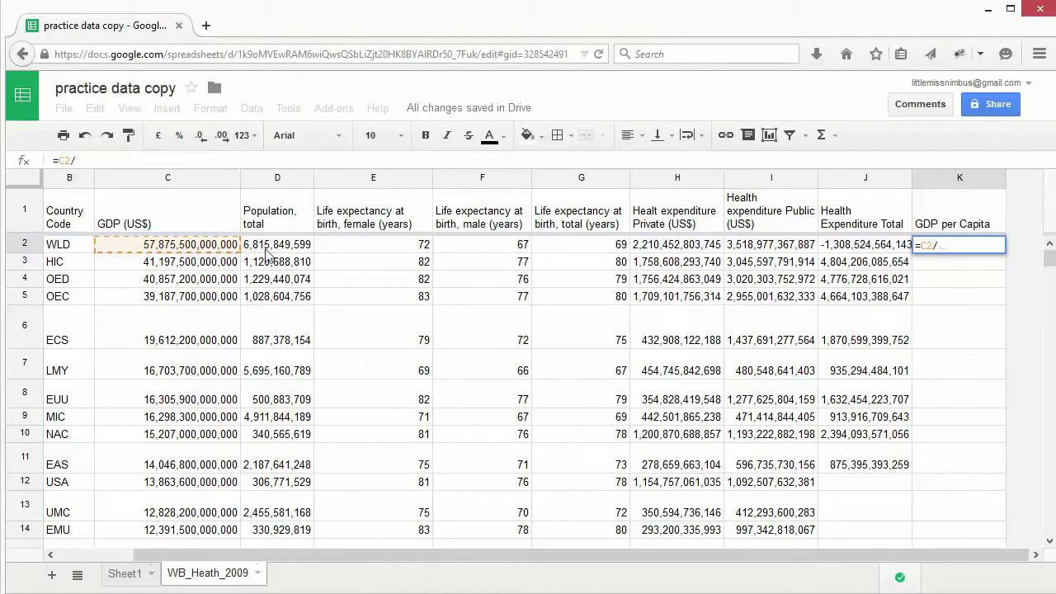
left_click(283, 248)
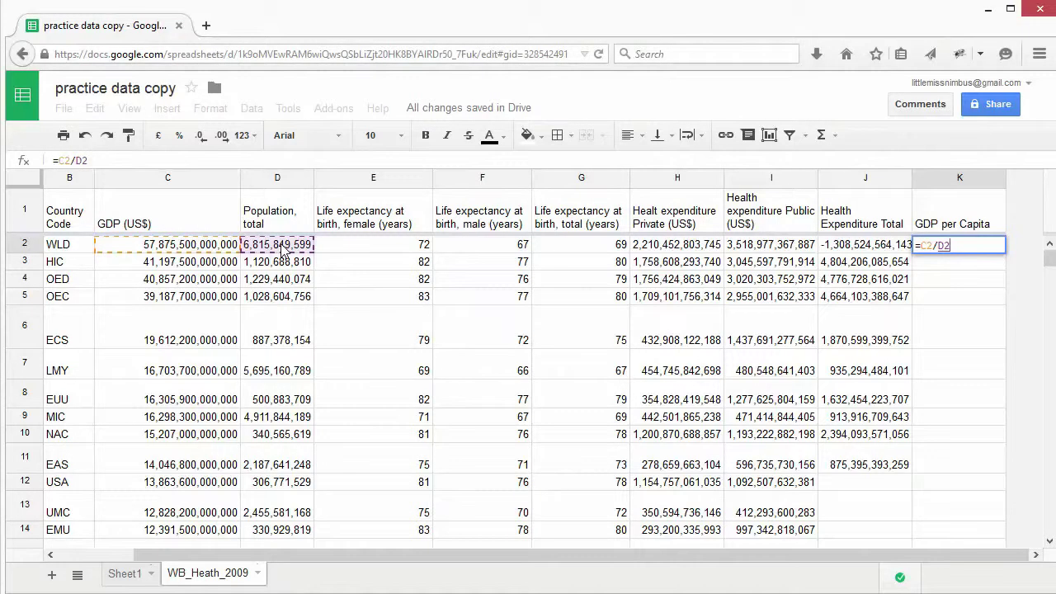
key("Return")
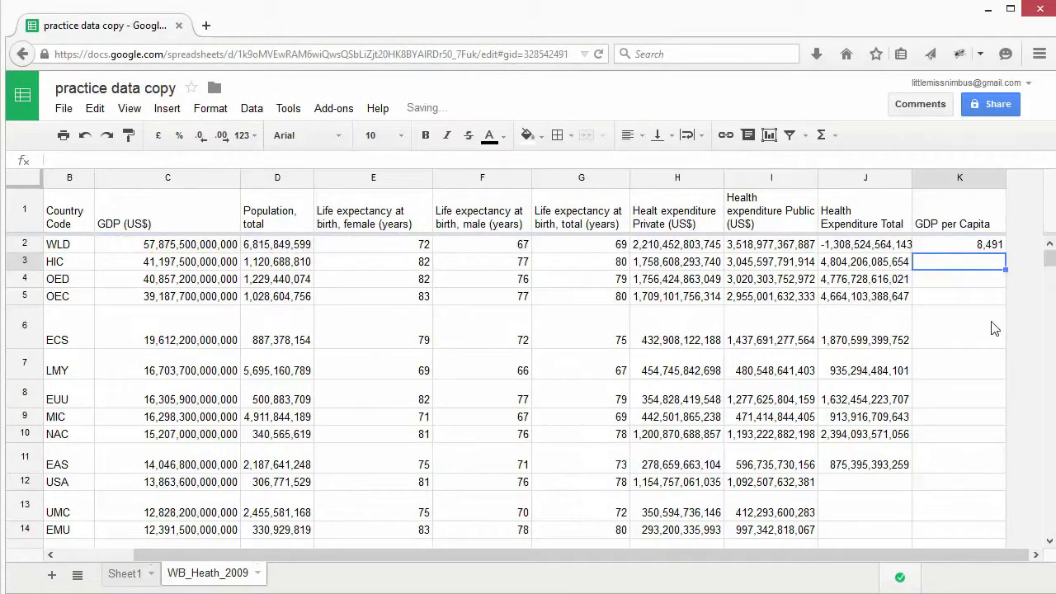
Step: Fill the GDP per capita formula from K2 down the column through the last country rows
left_click(991, 248)
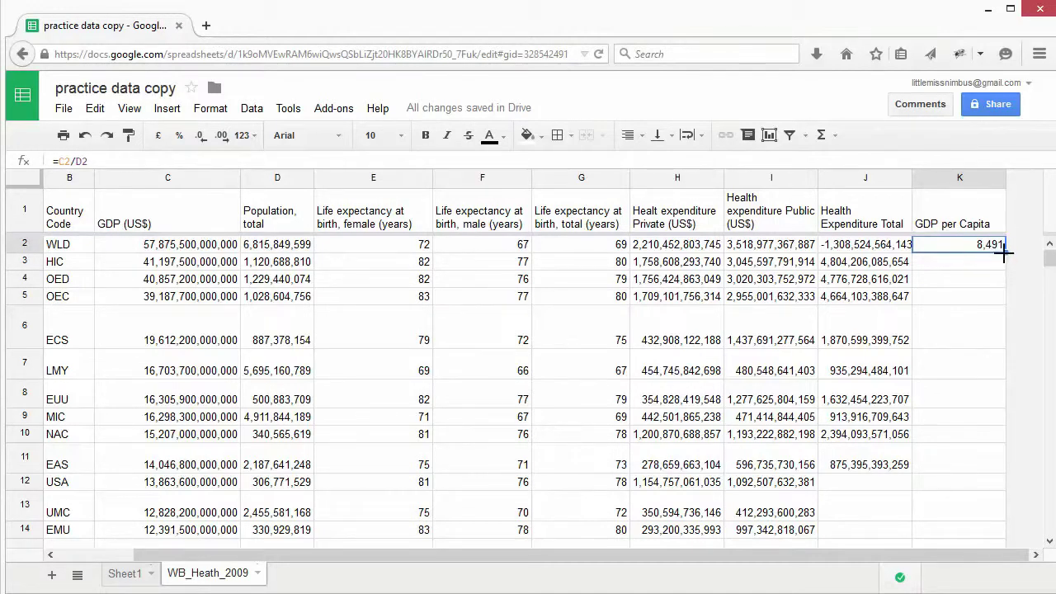
left_click_drag(1003, 253, 950, 448)
scroll(949, 448, "up", 10)
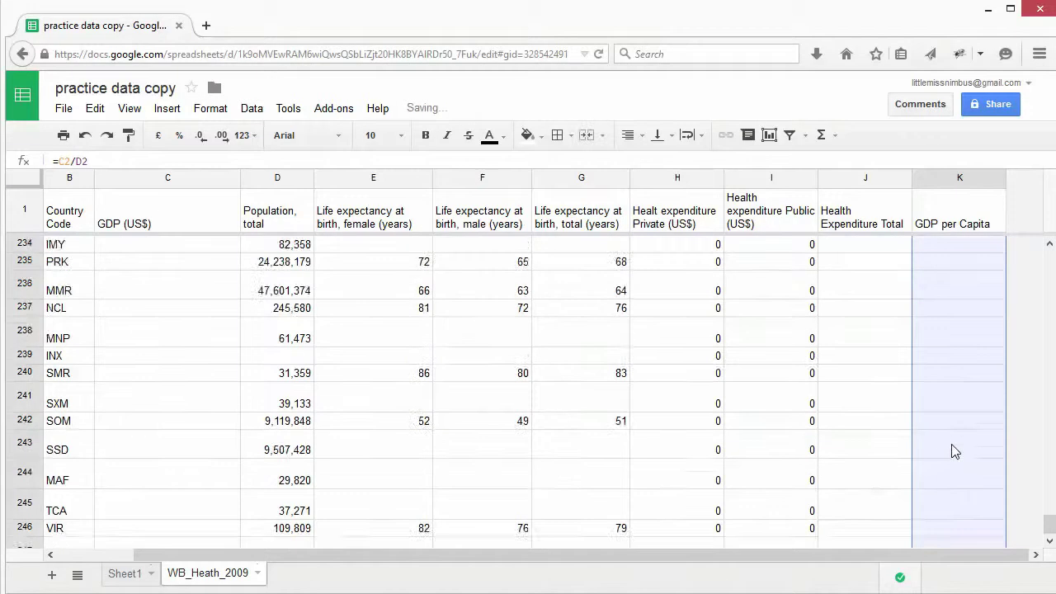
scroll(952, 443, "up", 20)
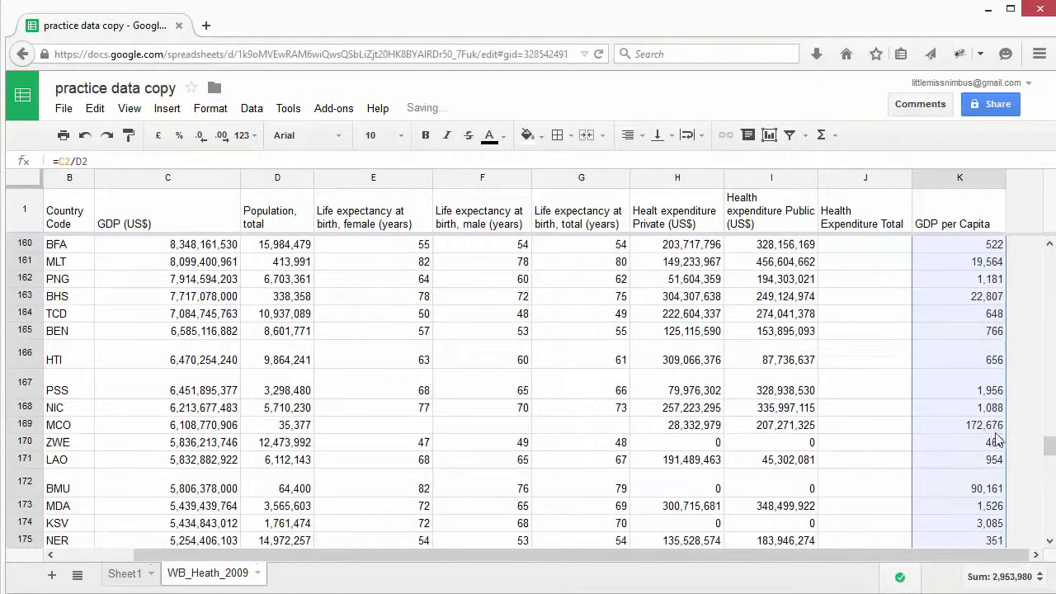
scroll(983, 434, "up", 20)
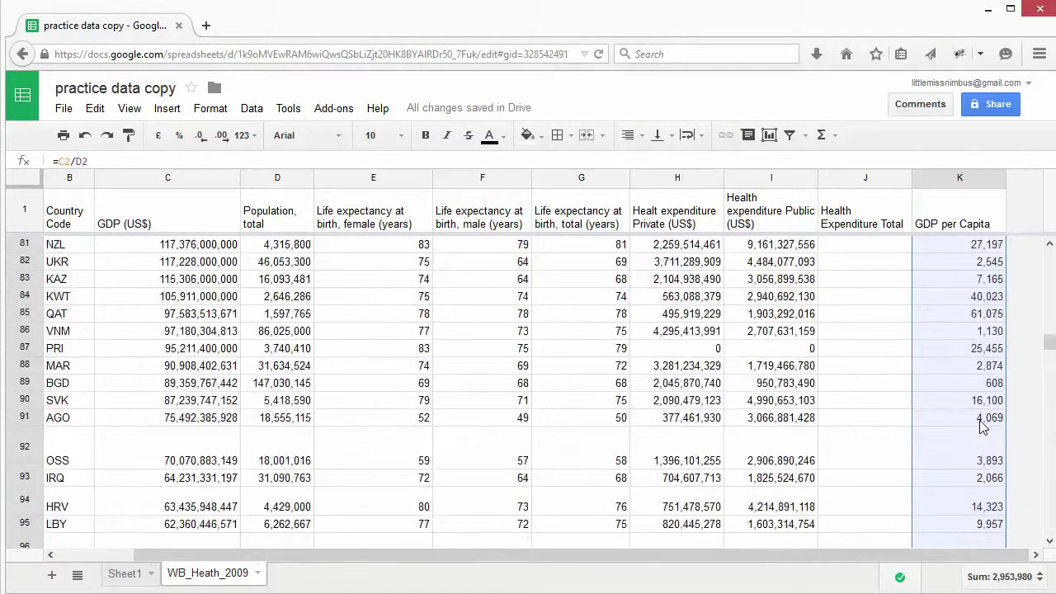
scroll(979, 422, "up", 12)
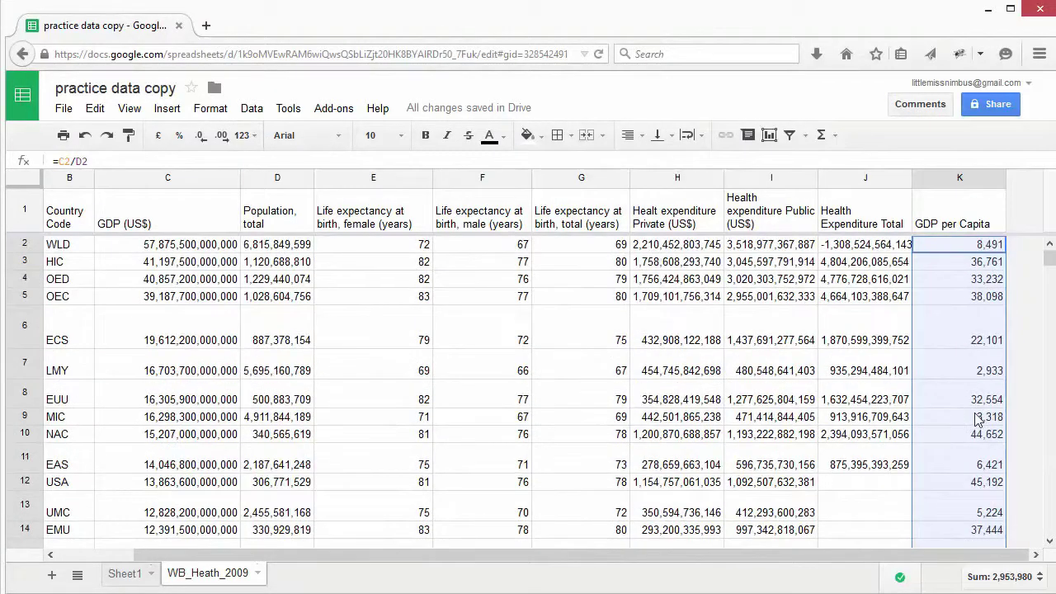
left_click(979, 252)
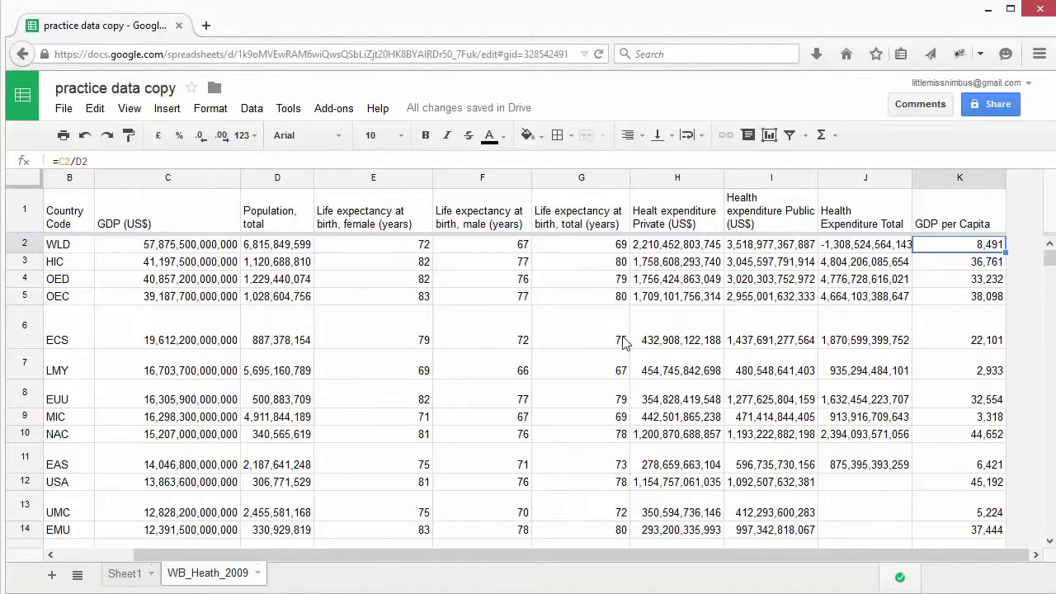
Step: Set the WLD population in D2 to 0 and inspect the error details on K2
left_click(272, 251)
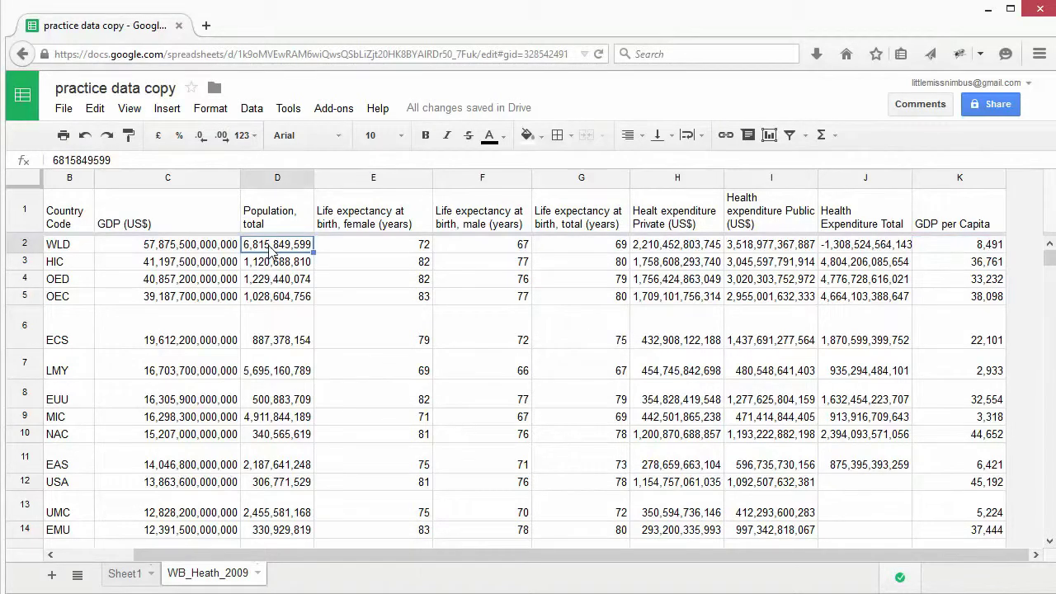
type("0")
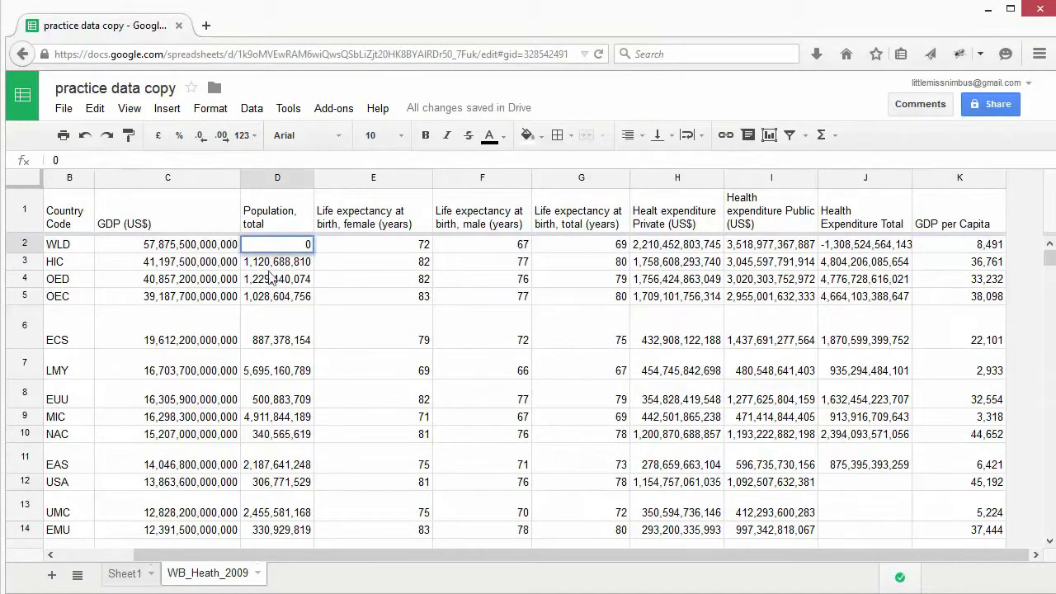
left_click(282, 301)
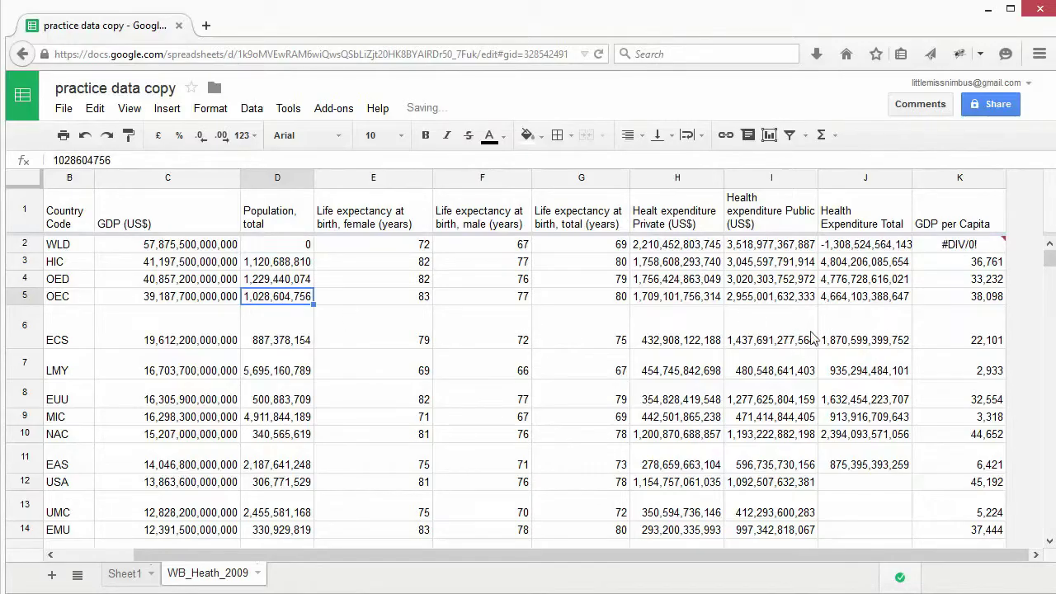
mouse_move(966, 256)
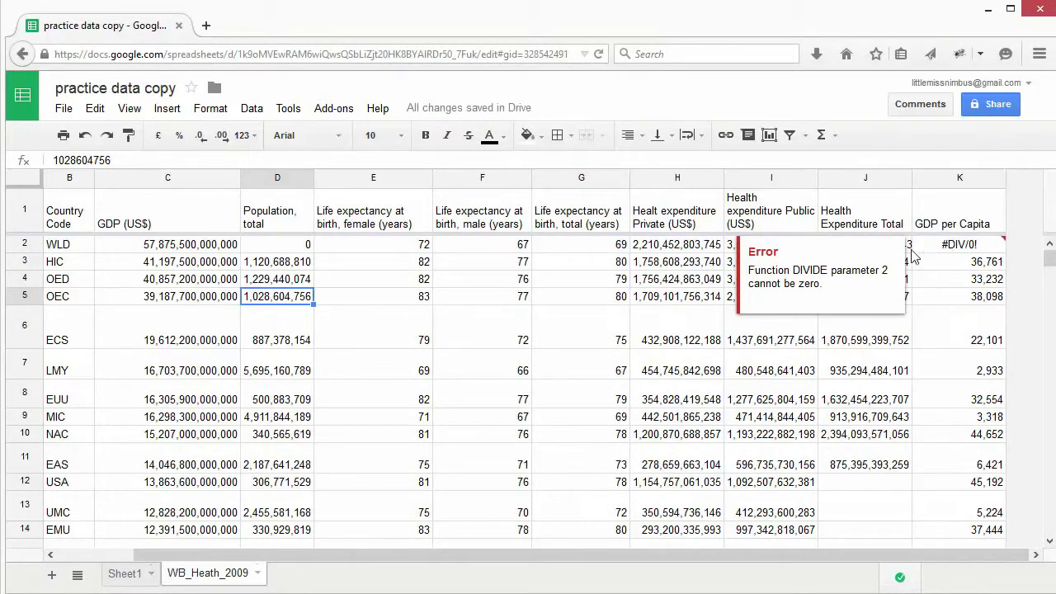
Step: Undo the change to the WLD population in D2
left_click(443, 301)
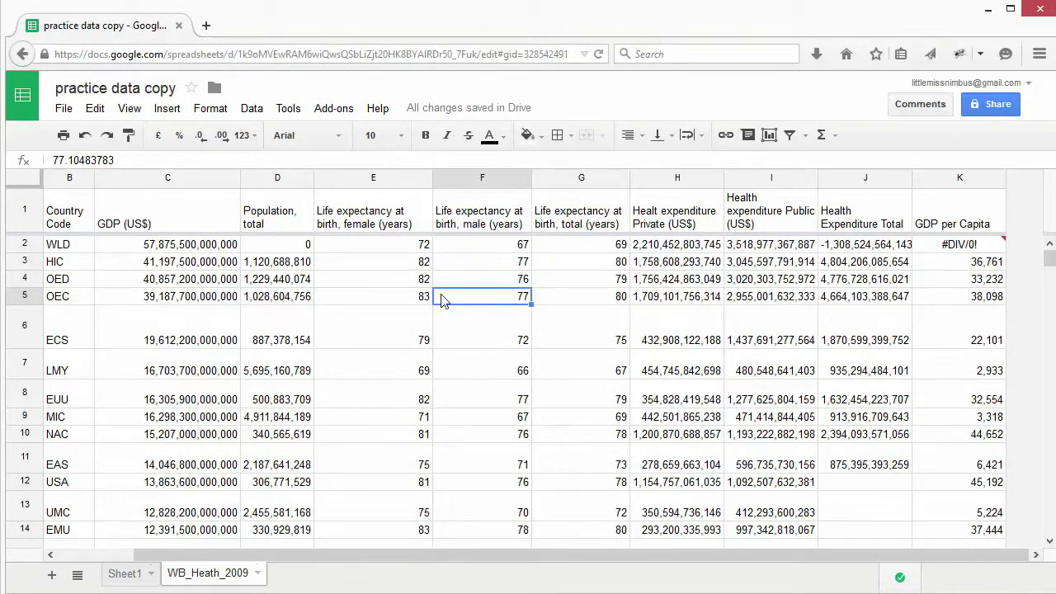
key("ctrl+z")
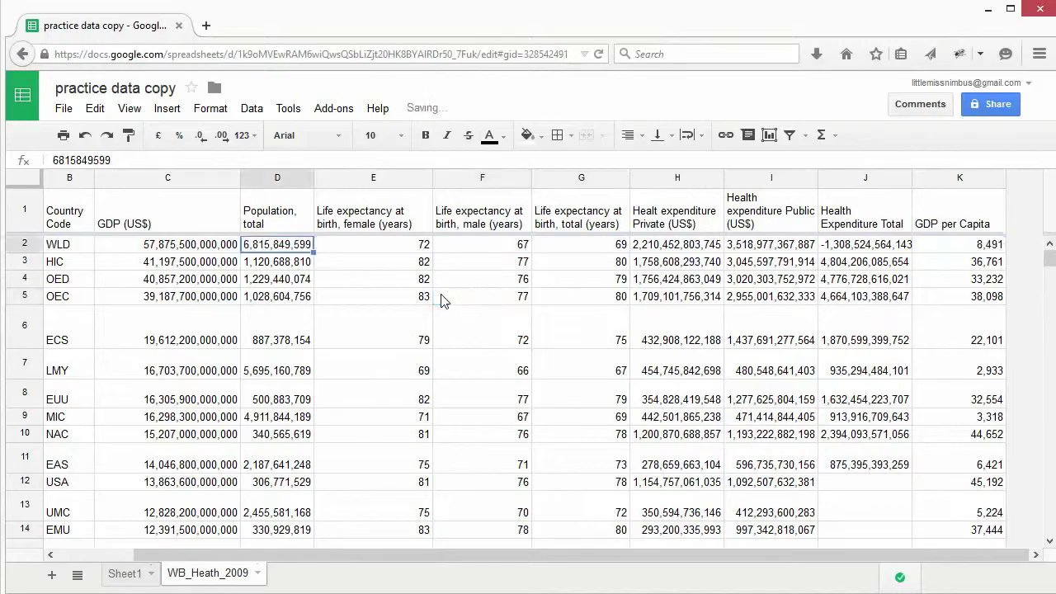
left_click(636, 301)
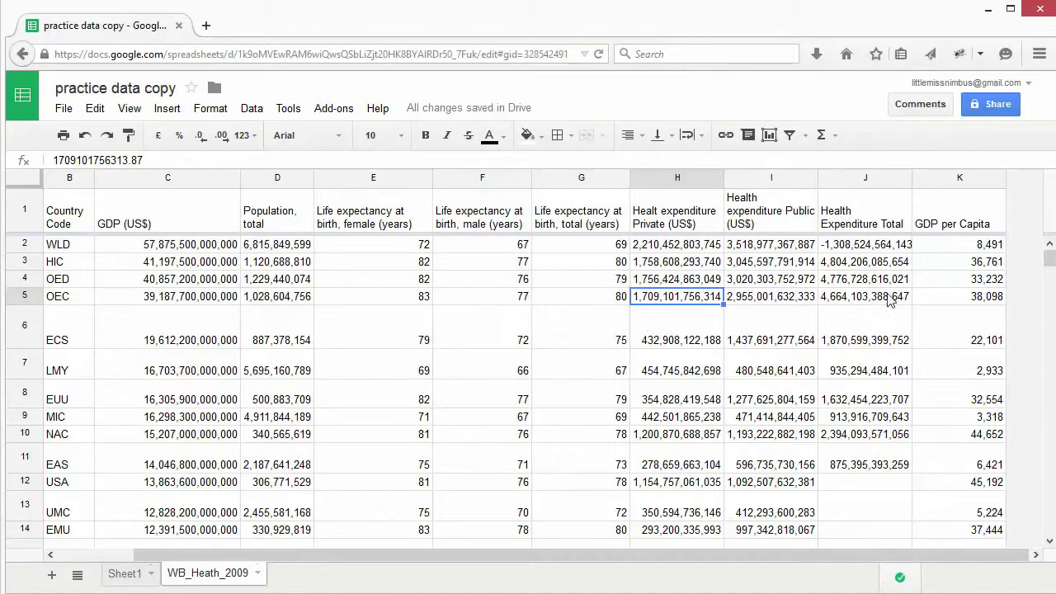
Step: Change the formula in K2 from division to multiplication, making it =C2*D2
left_click(976, 251)
double_click(1004, 249)
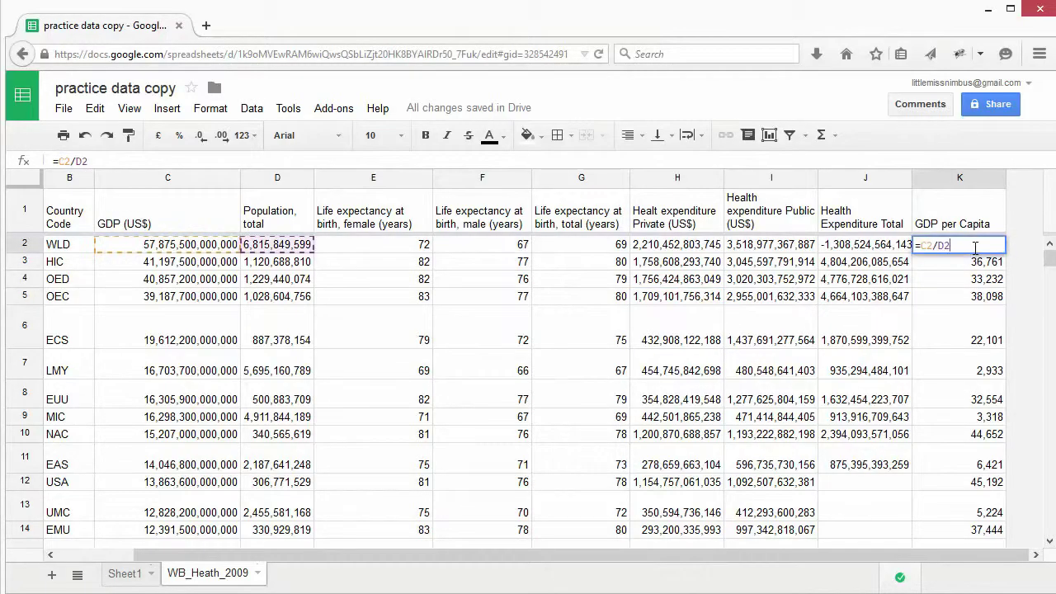
left_click(935, 245)
key("Delete")
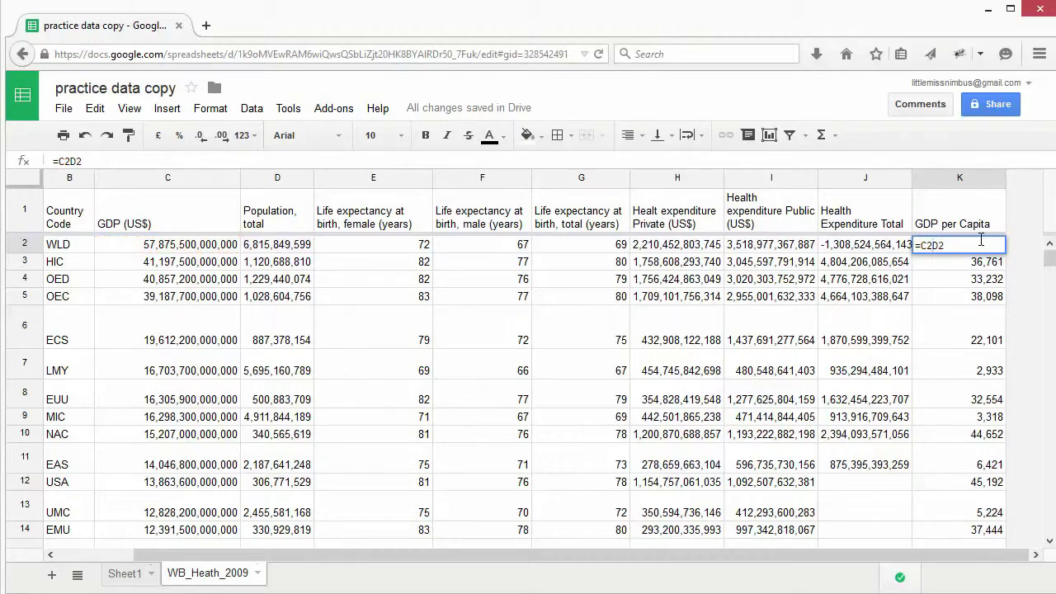
type("*")
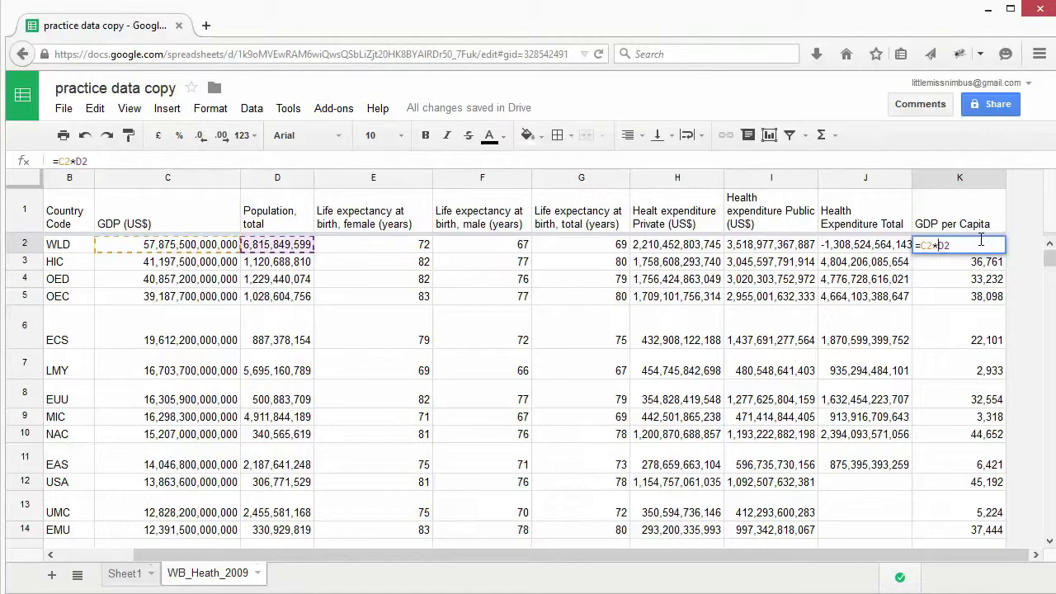
key("Return")
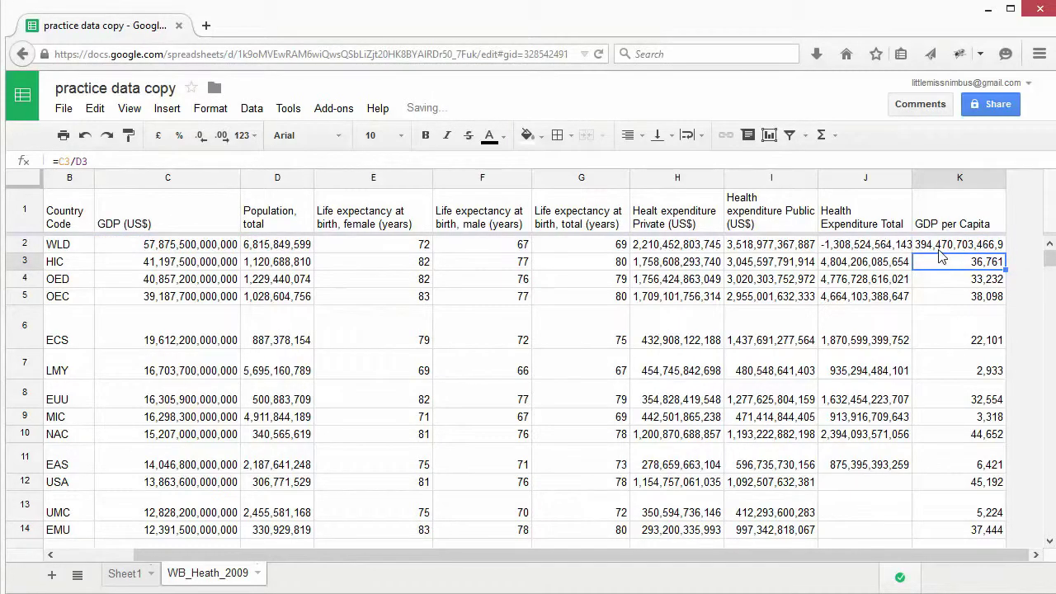